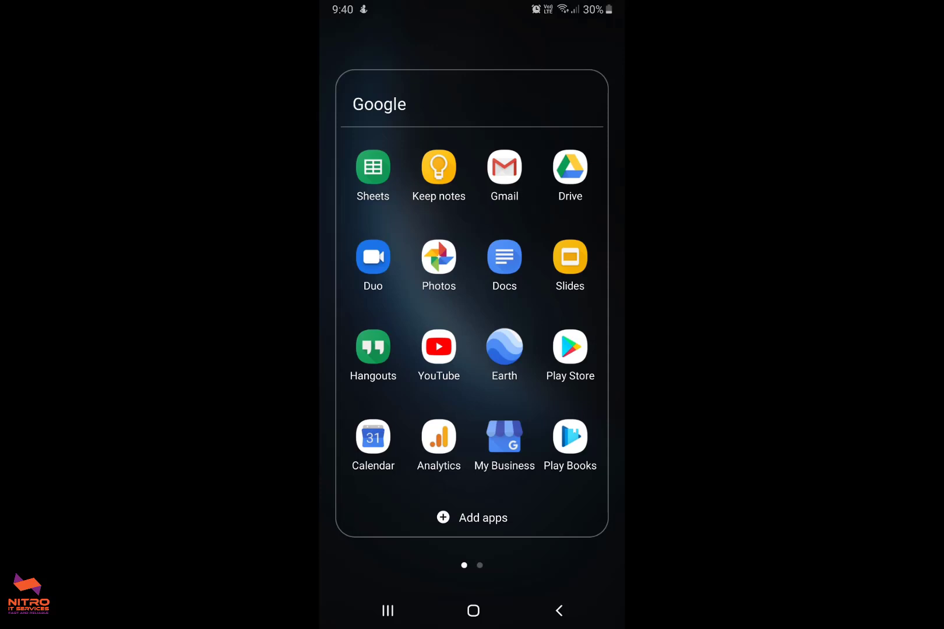
Launch Play Store from the Google folder and show its navigation drawer
click(570, 347)
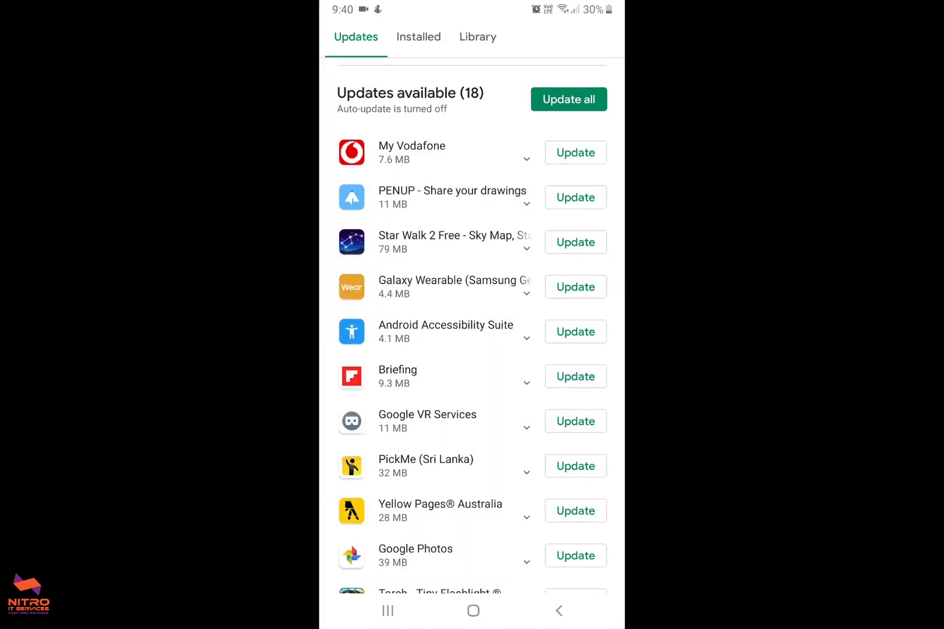
scroll(472, 332, up, 3)
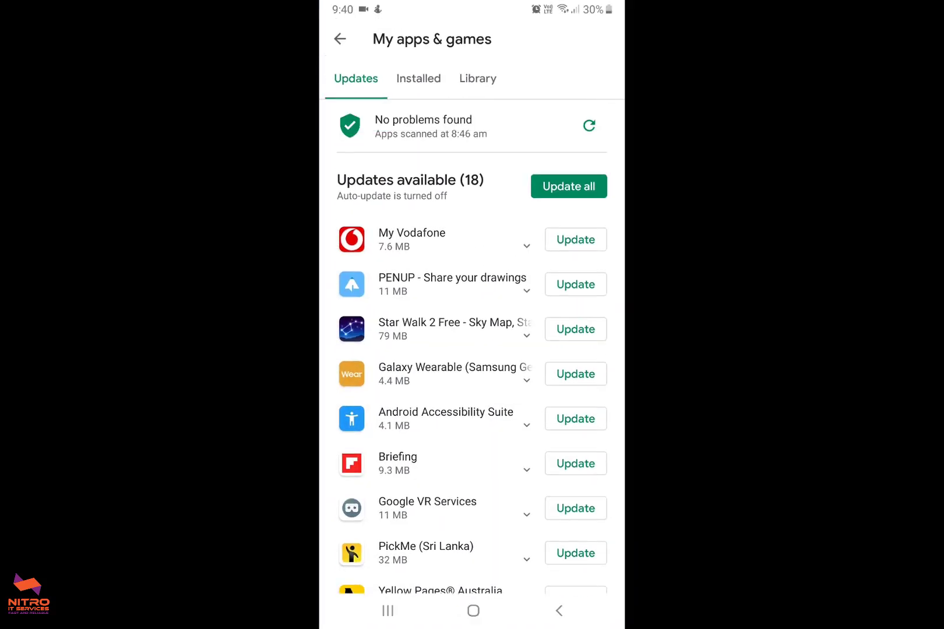
click(339, 39)
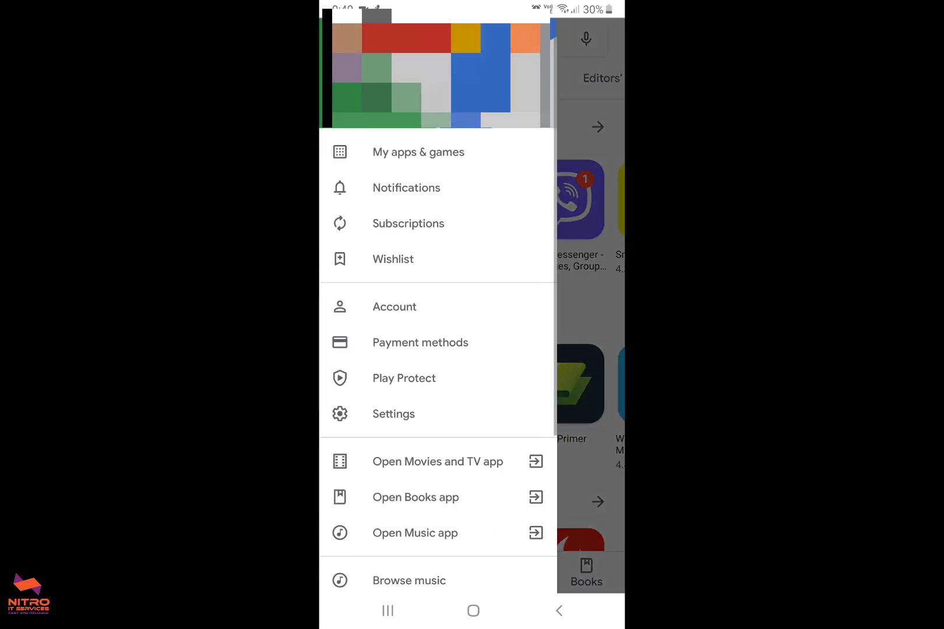
In Play Store Settings, confirm the app download preference as Over Wi-Fi only
click(394, 413)
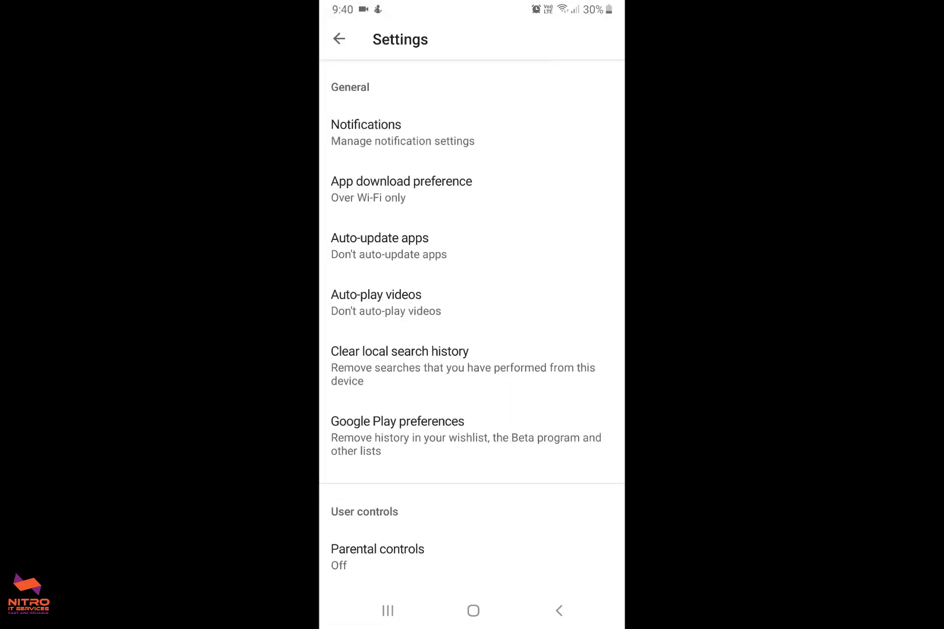
click(472, 189)
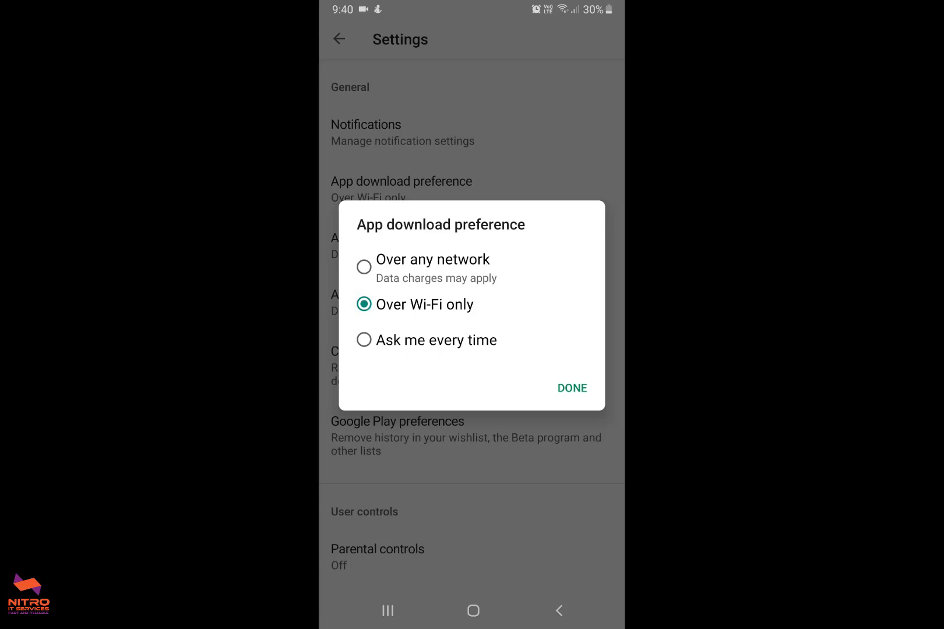
click(572, 387)
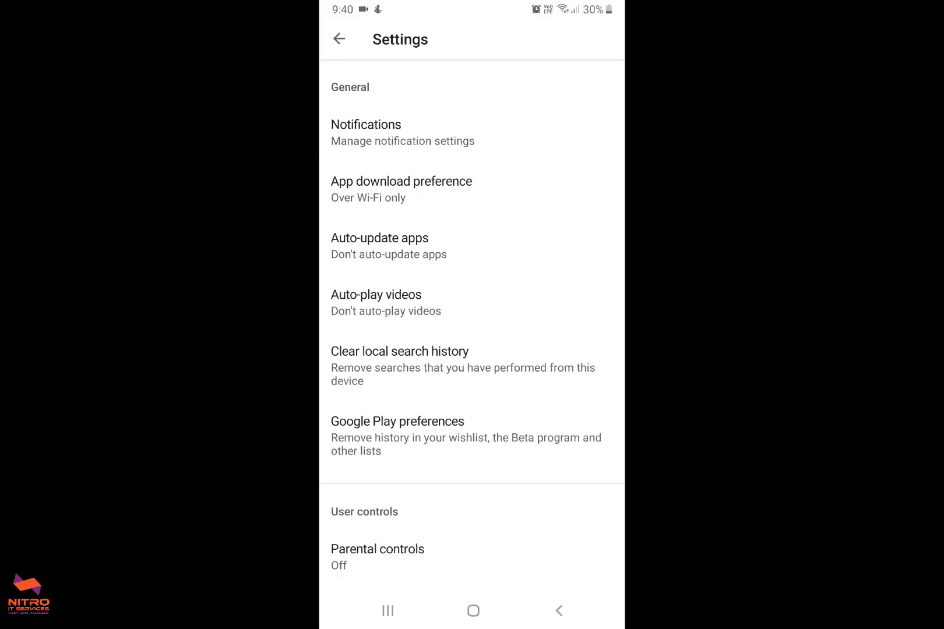
Set auto-update to Don't auto-update apps and select Don't auto-play videos
click(473, 246)
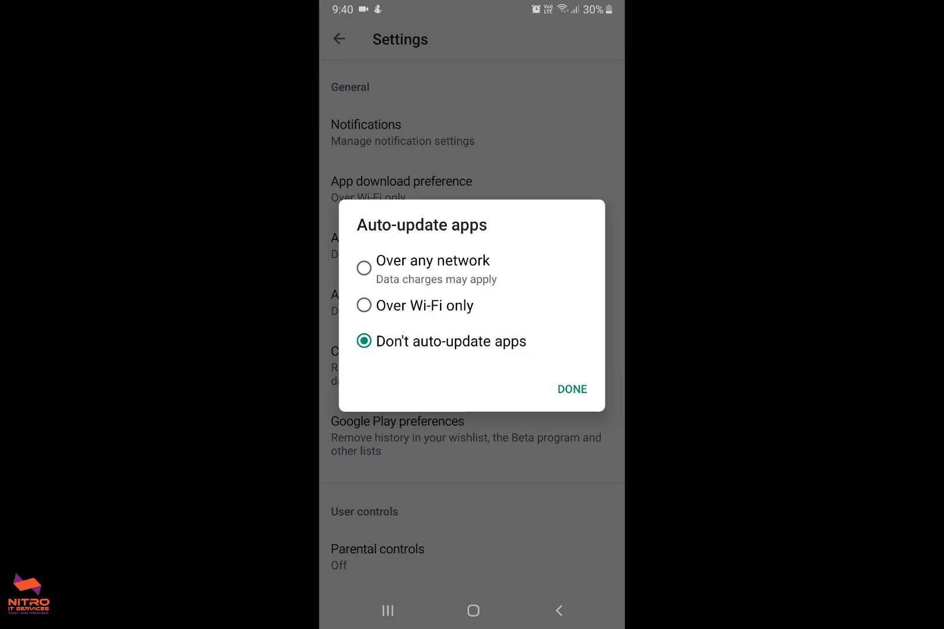
click(363, 342)
click(573, 390)
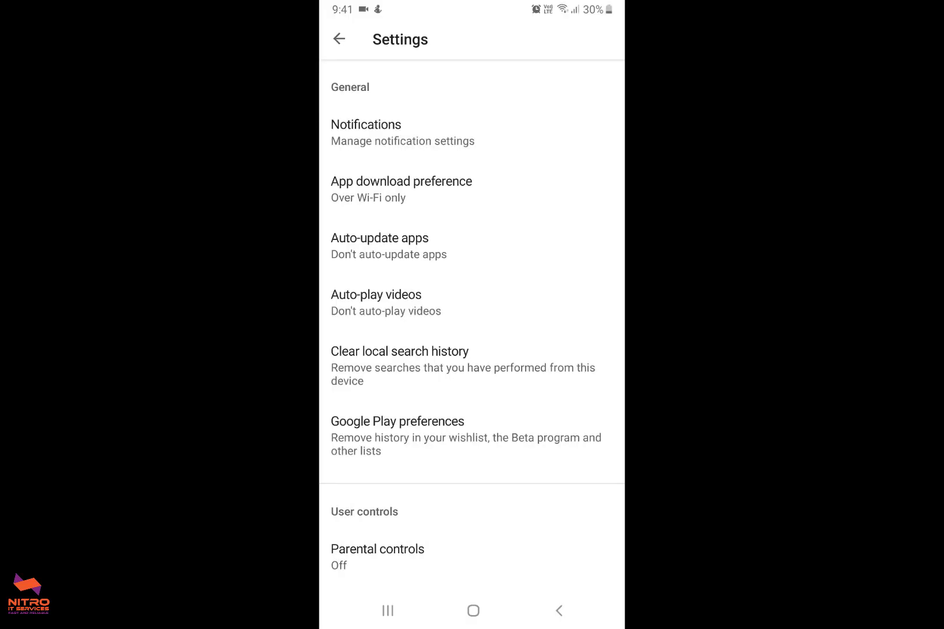
click(413, 302)
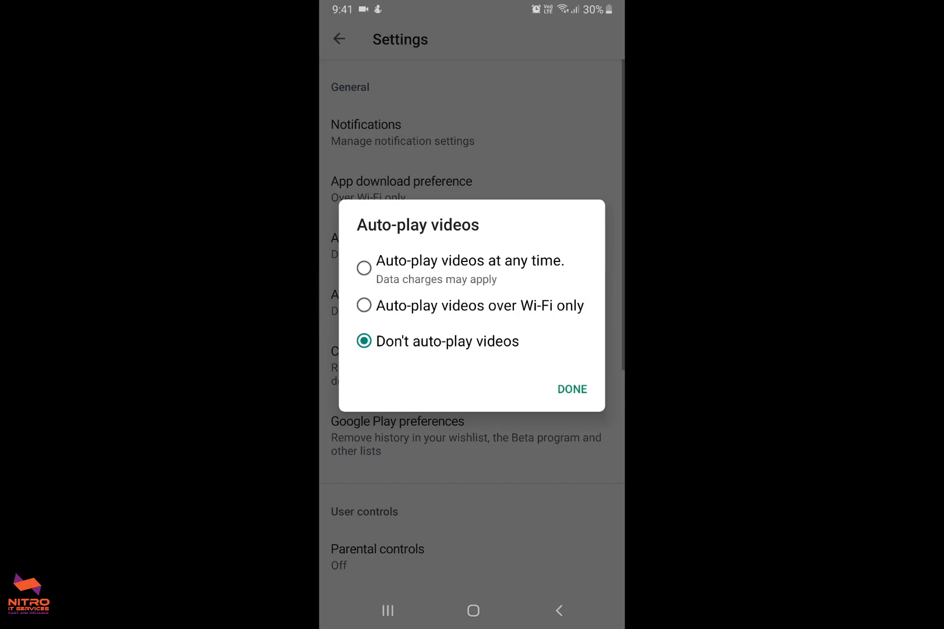
click(363, 342)
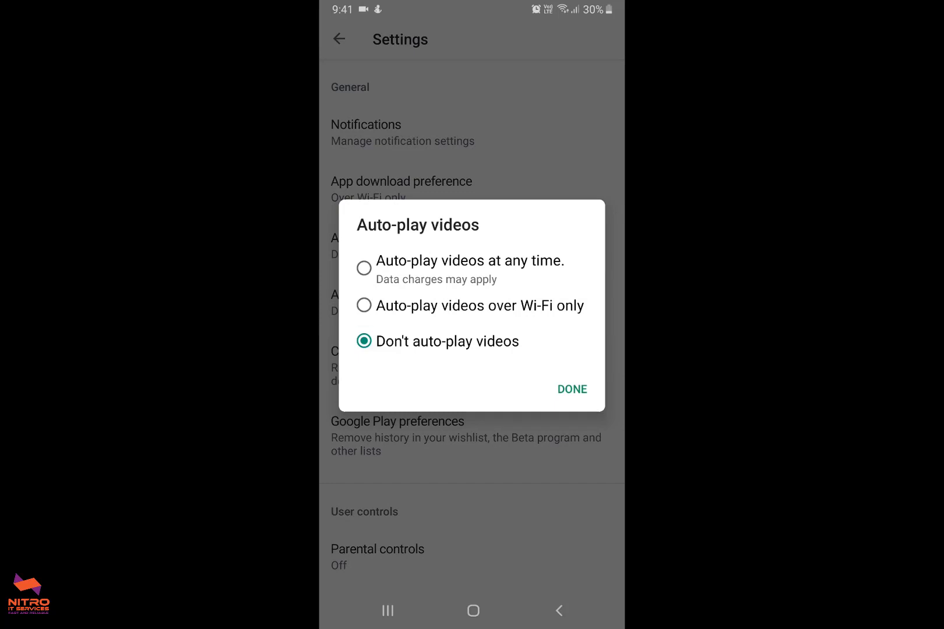
click(573, 389)
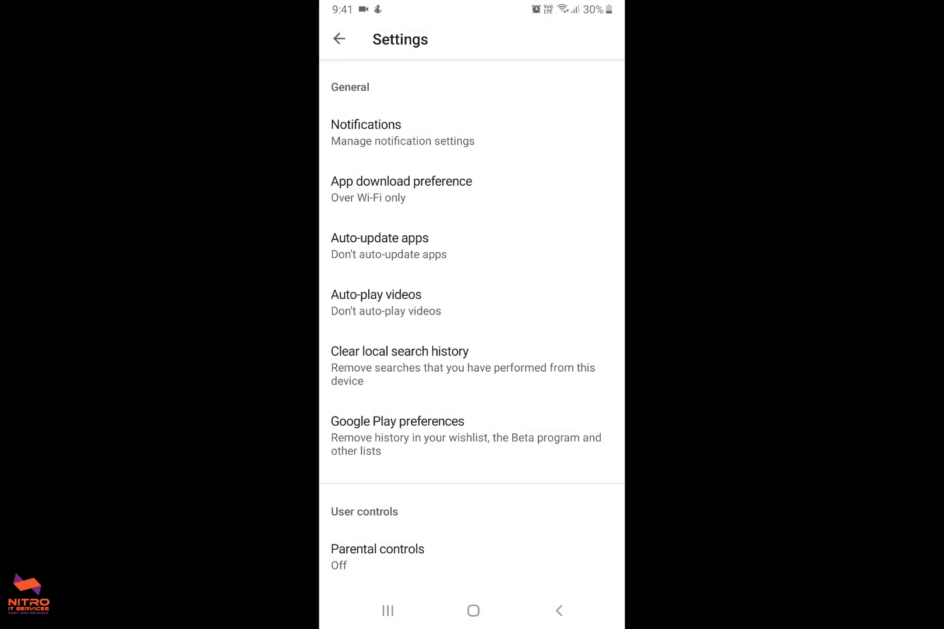